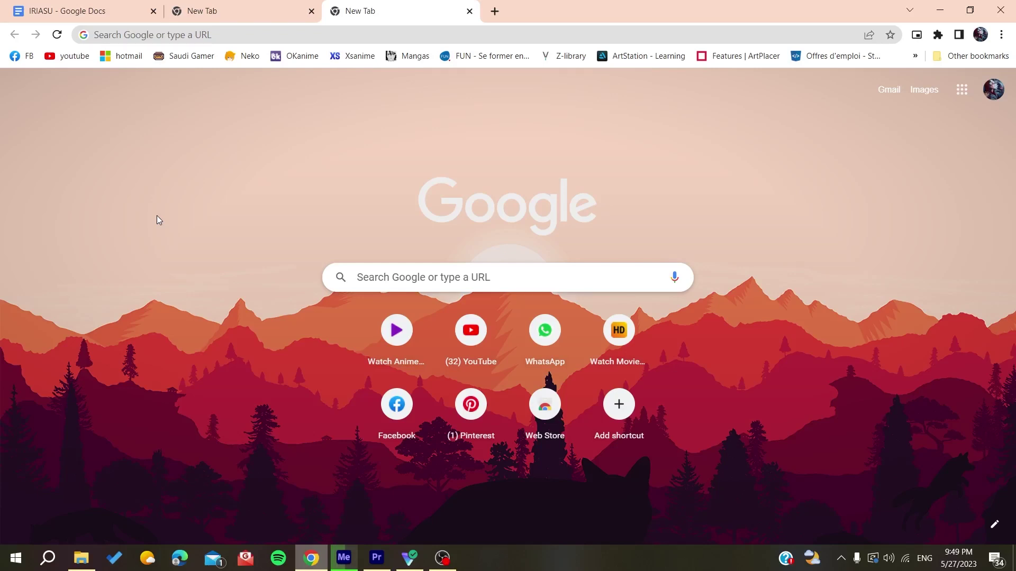
# - Search Google for 'docusign' and open the official DocuSign homepage result
pyautogui.click(143, 34)
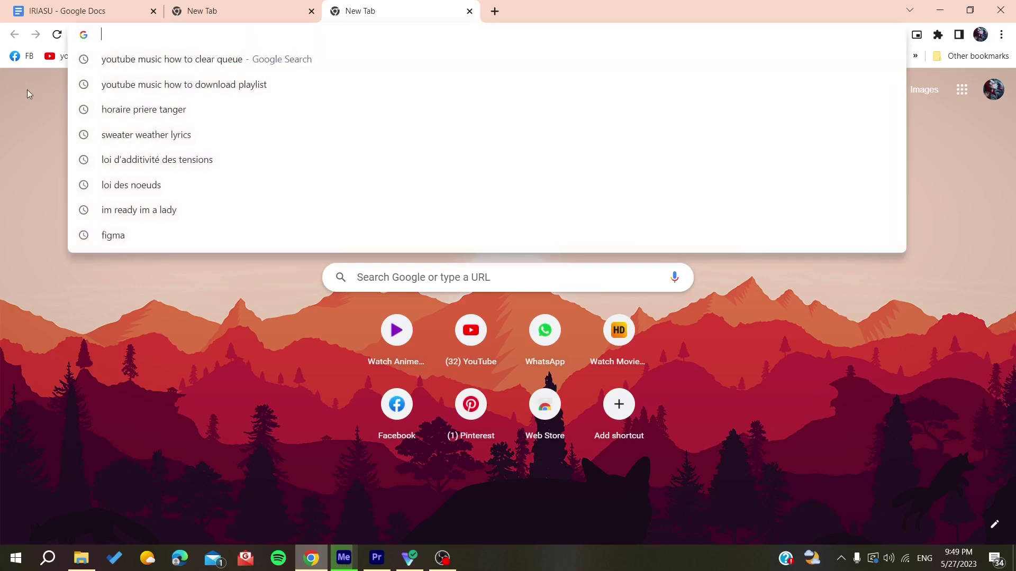
pyautogui.write('doc')
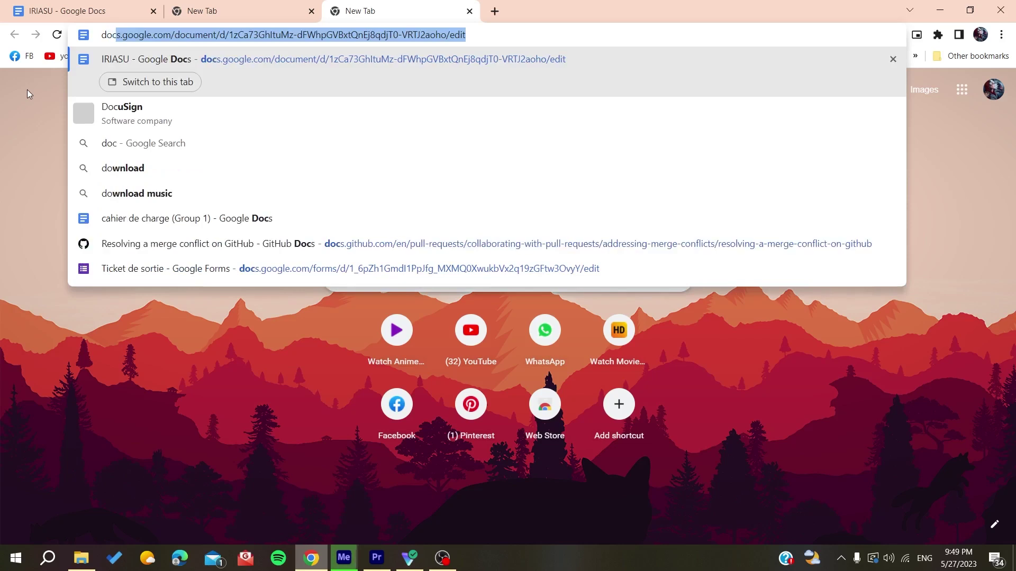
pyautogui.write('usign.com')
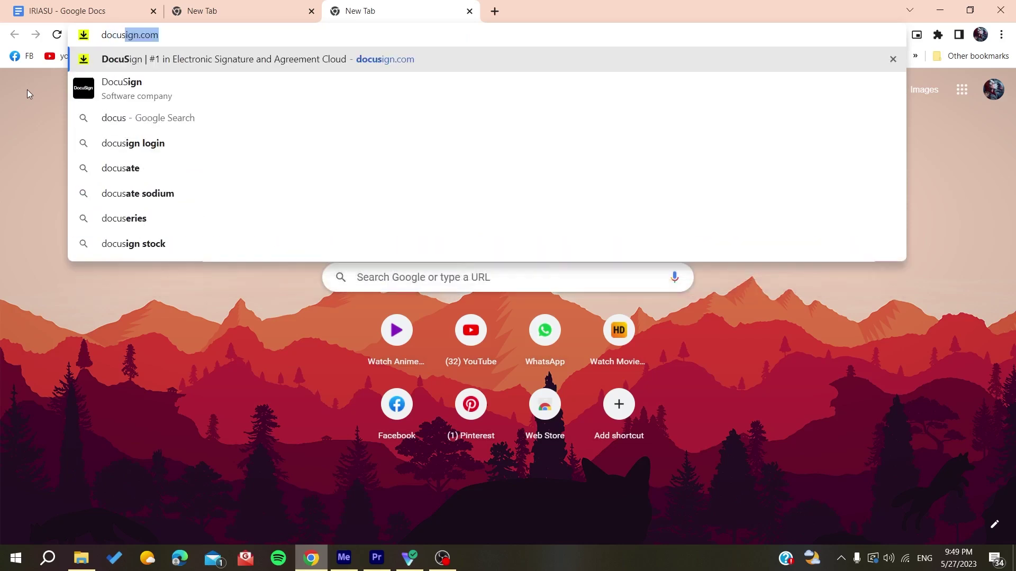
pyautogui.press('End')
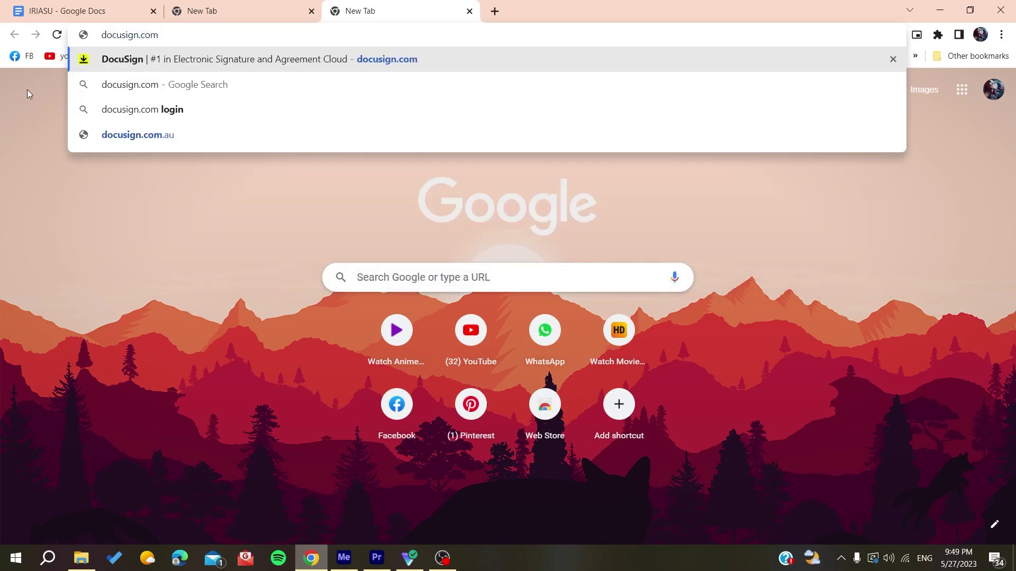
pyautogui.moveTo(161, 34); pyautogui.dragTo(91, 37)
pyautogui.click(192, 36)
pyautogui.press('BackSpace')
pyautogui.press('BackSpace')
pyautogui.press('BackSpace')
pyautogui.press('BackSpace')
pyautogui.press('Return')
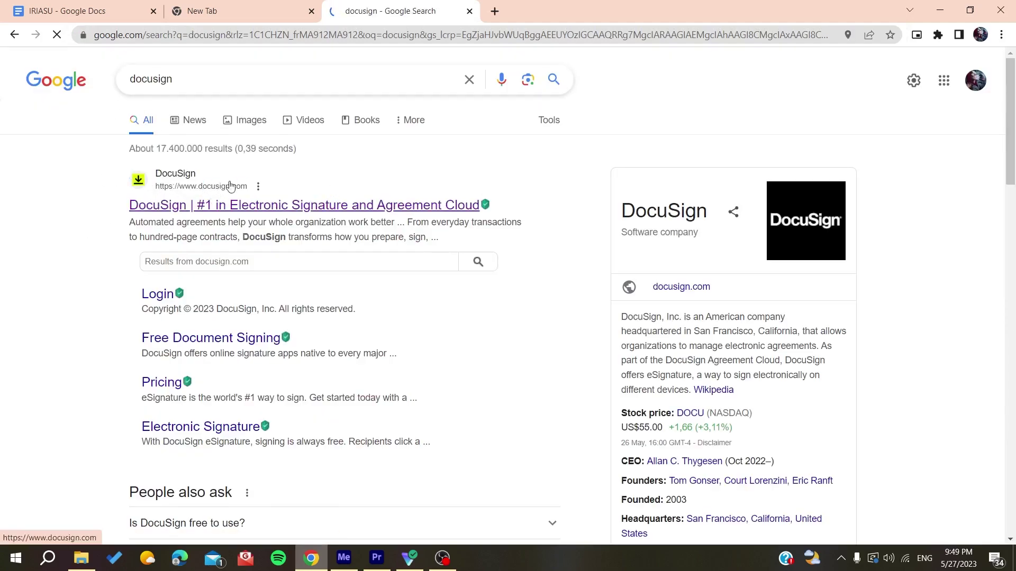
pyautogui.click(221, 204)
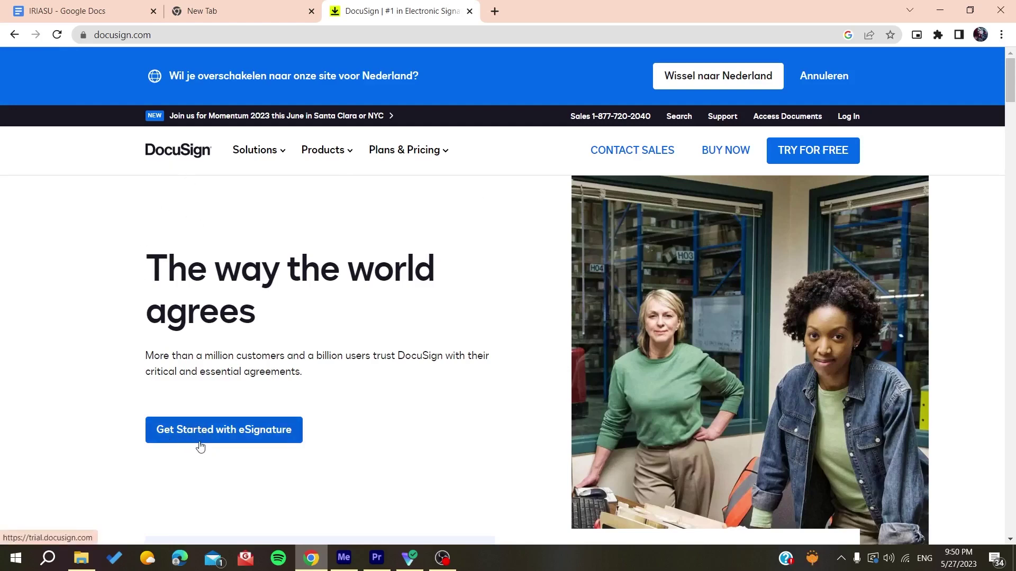
# - Start the eSignature free trial, tick the marketing consent box and accept all cookies
pyautogui.click(214, 434)
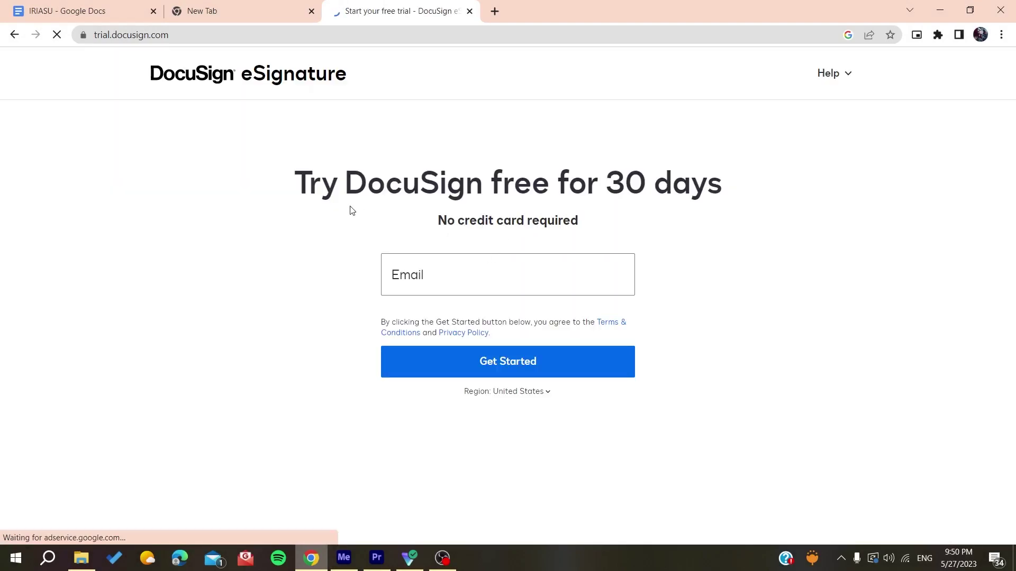
pyautogui.click(448, 278)
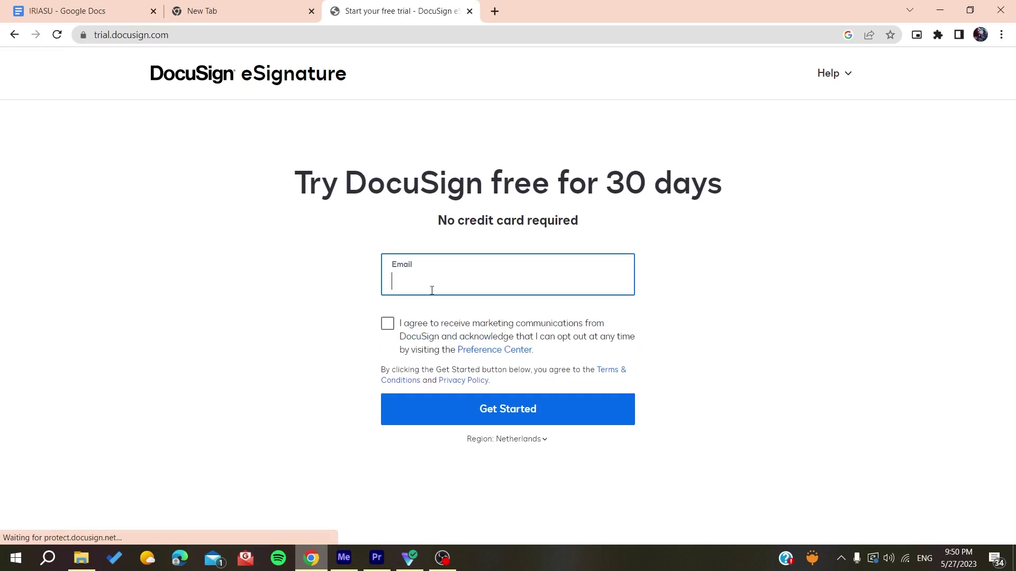
pyautogui.click(385, 329)
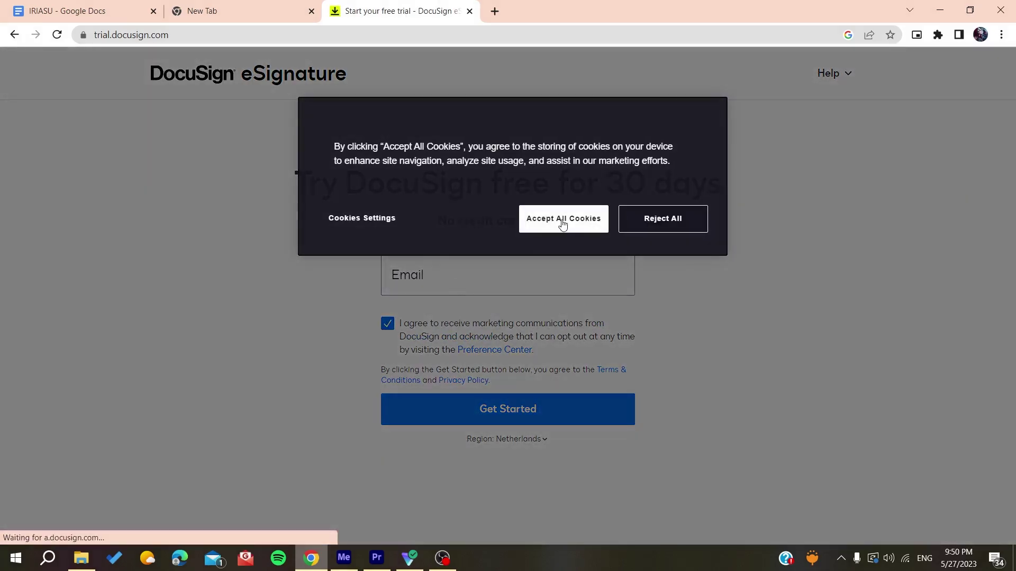
pyautogui.click(563, 226)
# - Enter the account e-mail address, fix a stray character, and submit it to start the trial
pyautogui.click(449, 291)
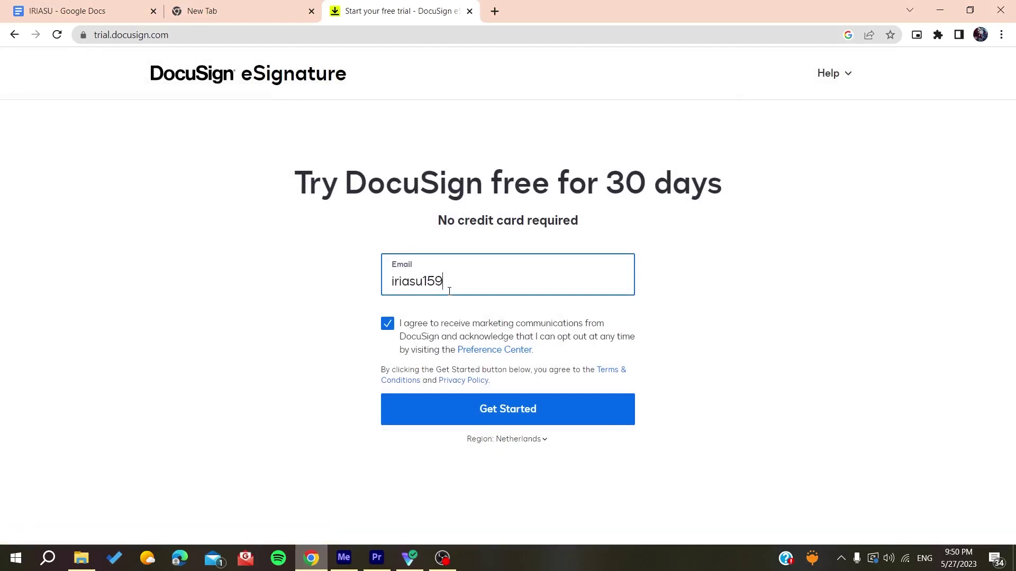
pyautogui.press('Return')
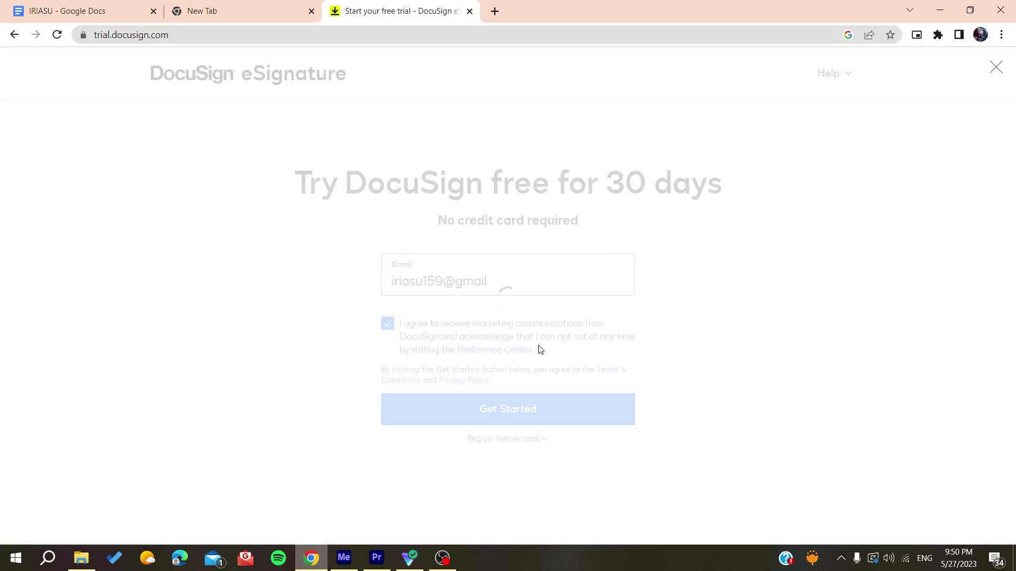
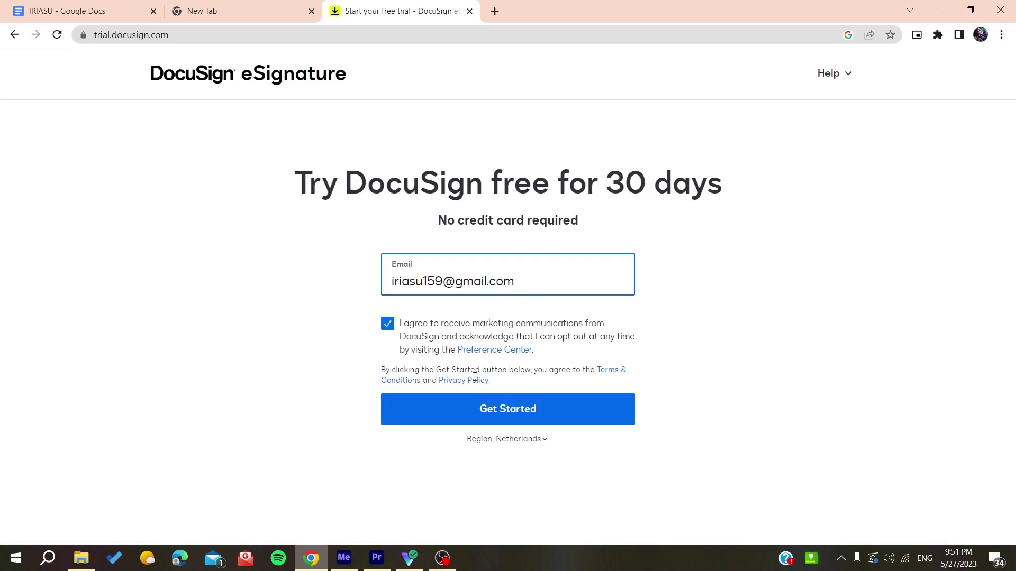
pyautogui.click(482, 417)
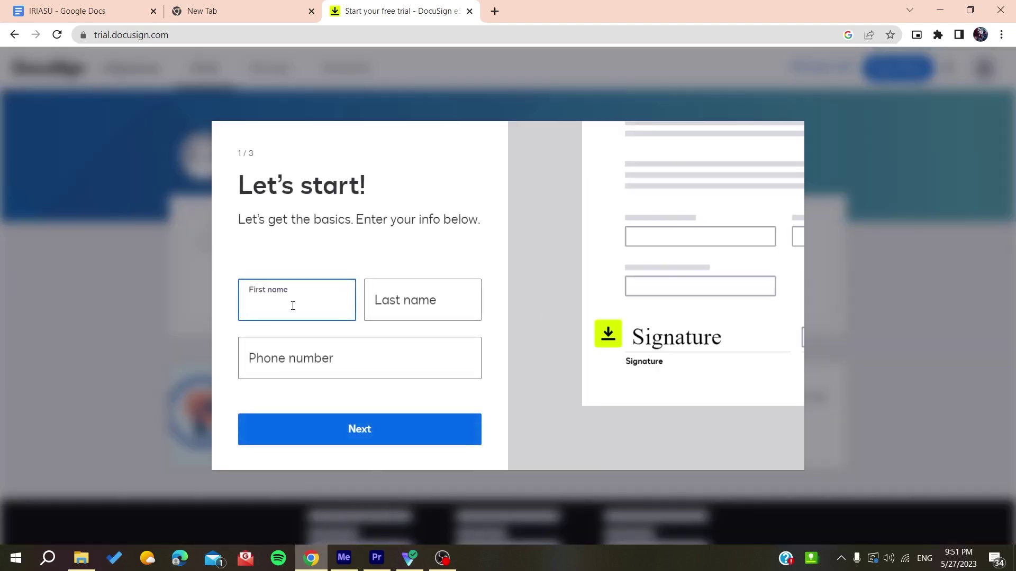
# - Type the first and last name in the Let's start form, leave the phone blank, and continue
pyautogui.write('aer')
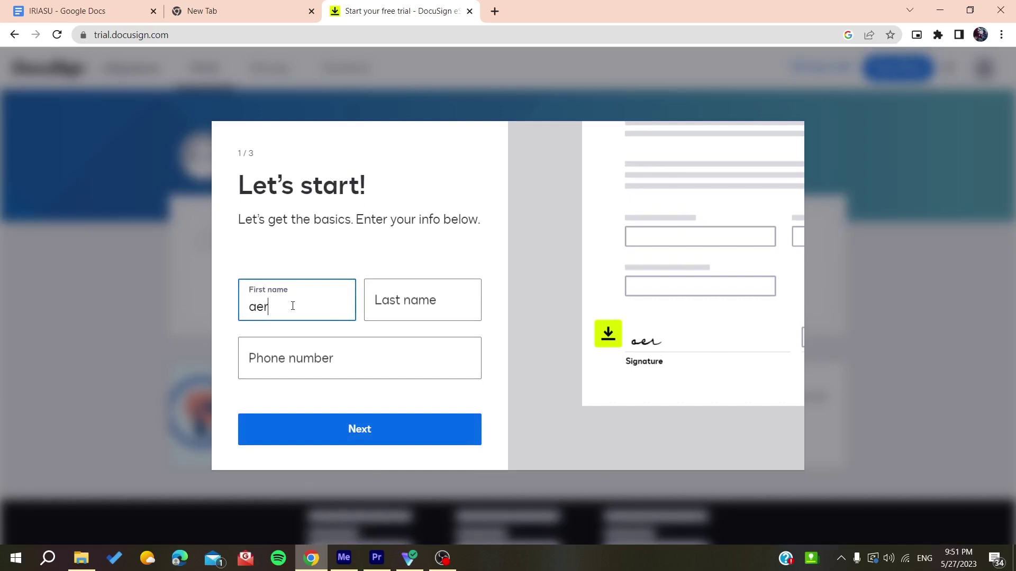
pyautogui.click(381, 308)
pyautogui.write('qwe')
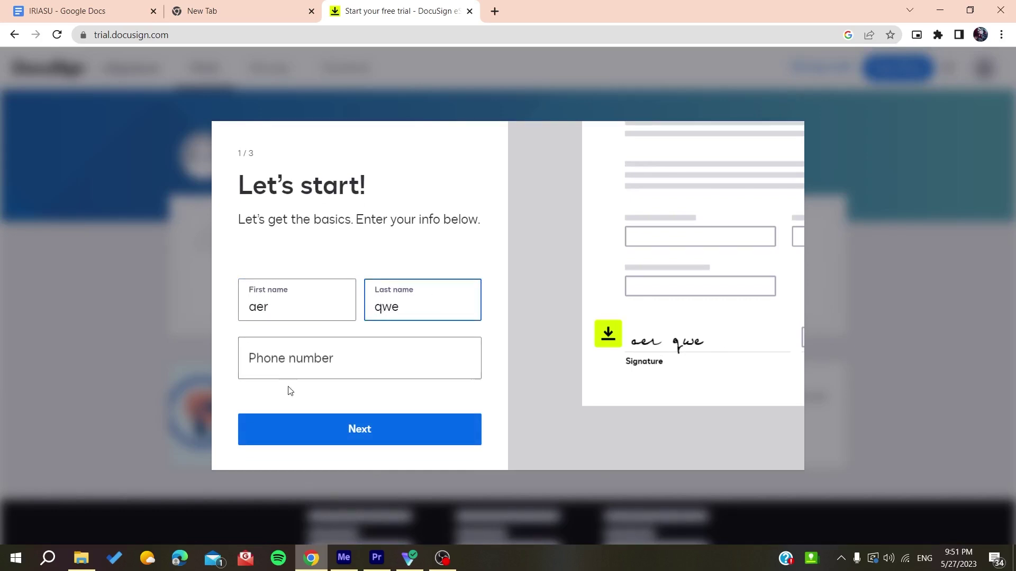
pyautogui.click(291, 371)
pyautogui.click(423, 426)
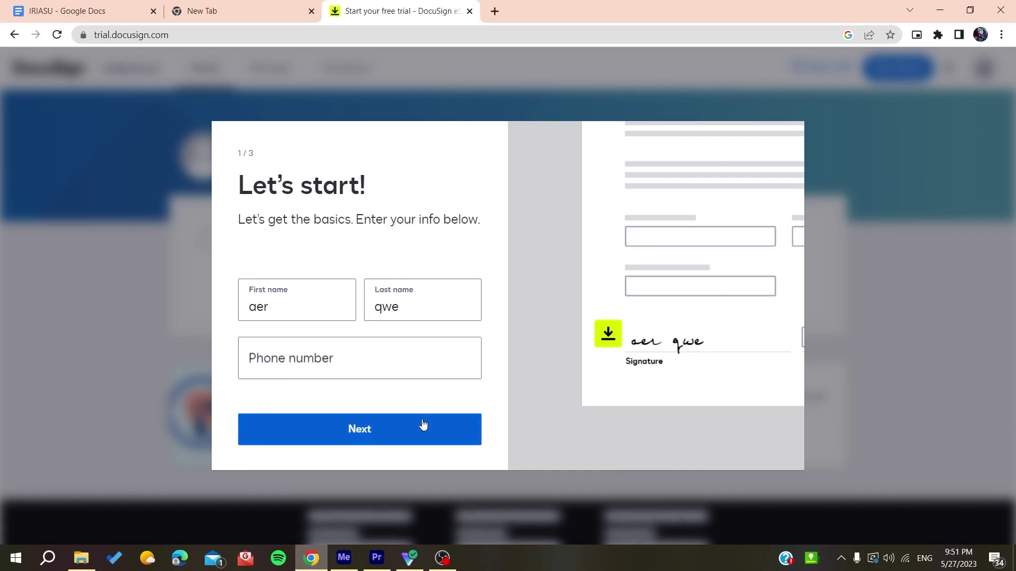
pyautogui.click(423, 426)
pyautogui.click(341, 347)
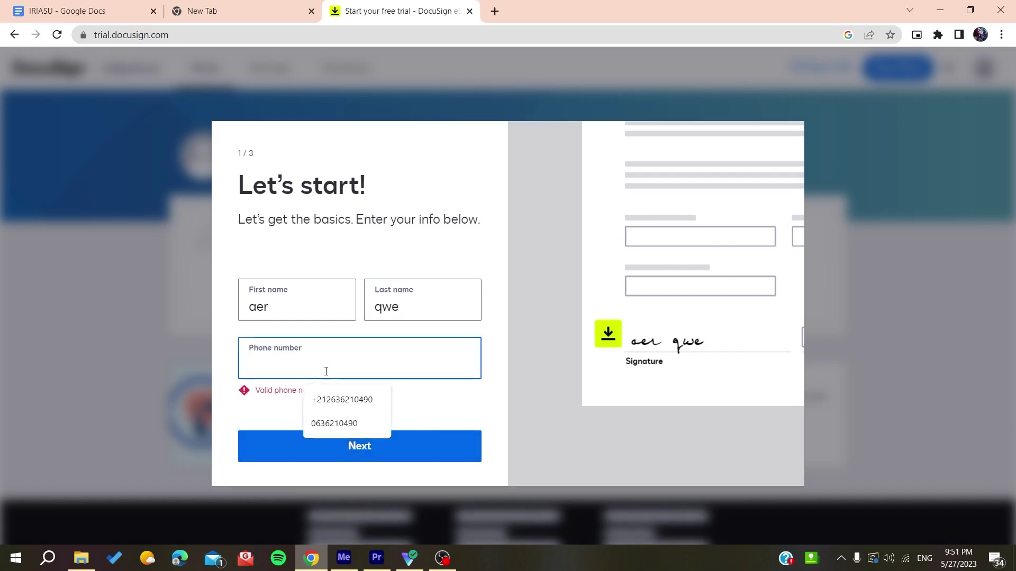
pyautogui.click(467, 416)
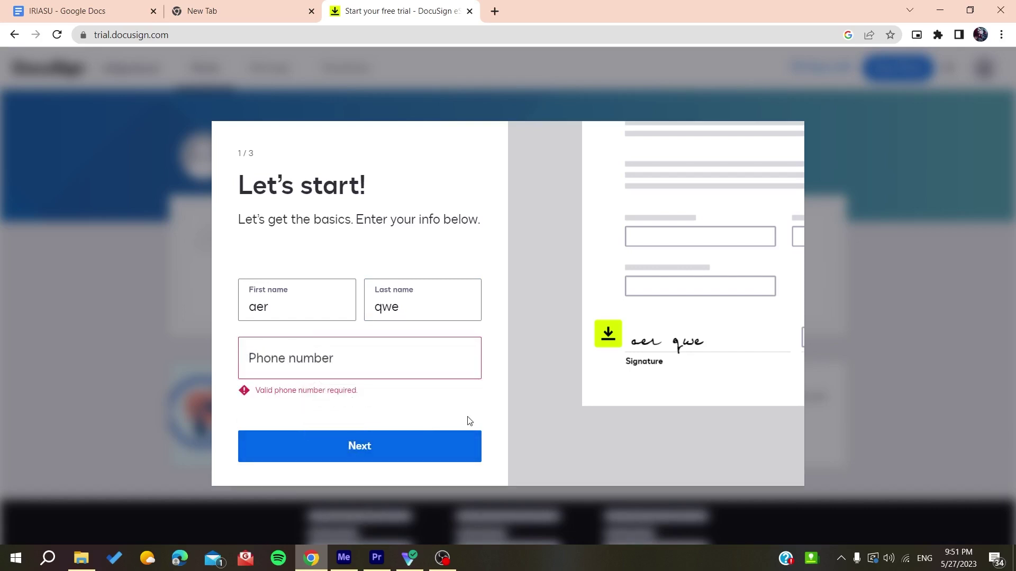
pyautogui.click(410, 436)
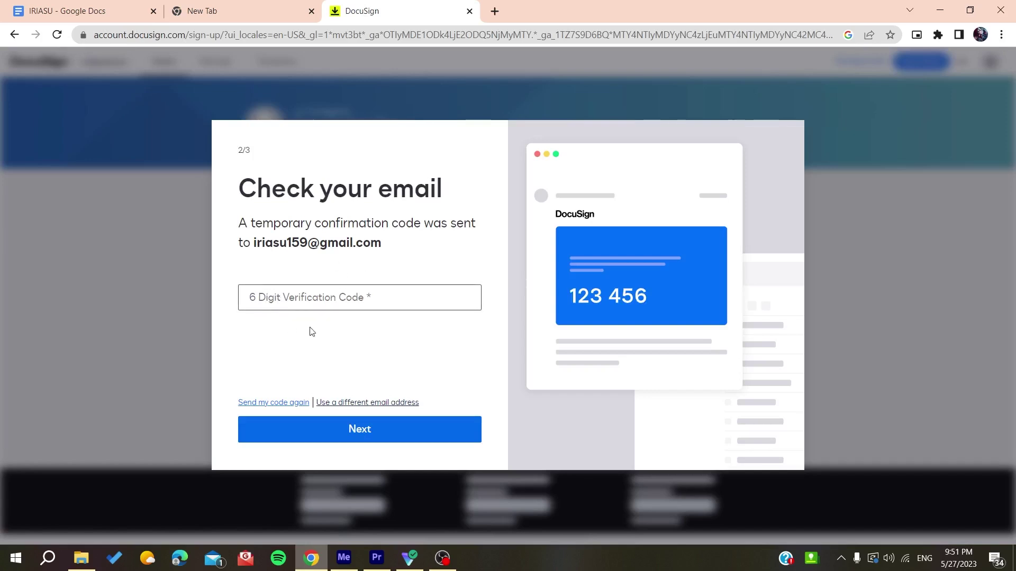
# - Paste the emailed 6-digit verification code and submit it
pyautogui.click(343, 301)
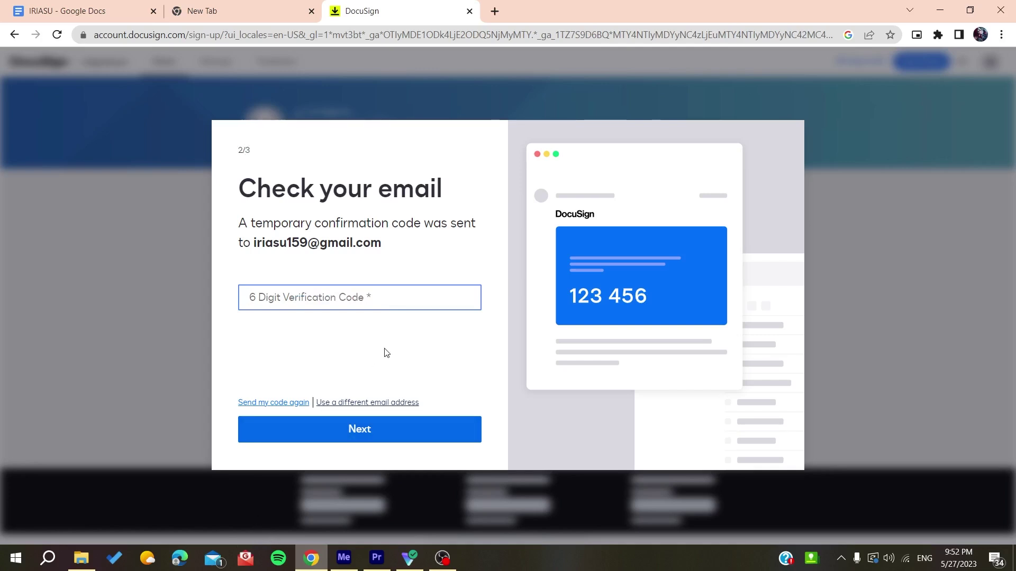
pyautogui.hotkey('ctrl', 'v')
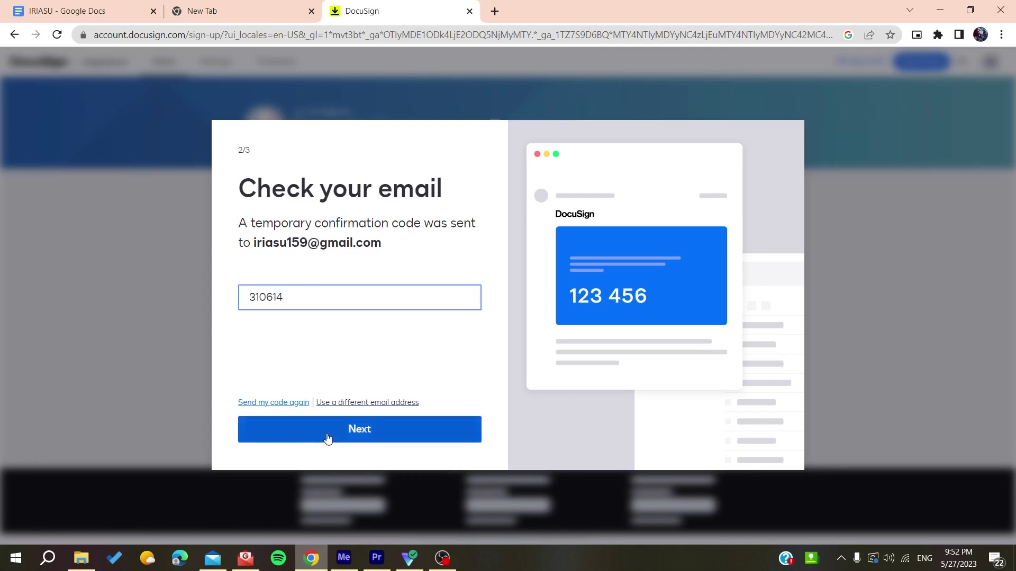
pyautogui.click(328, 438)
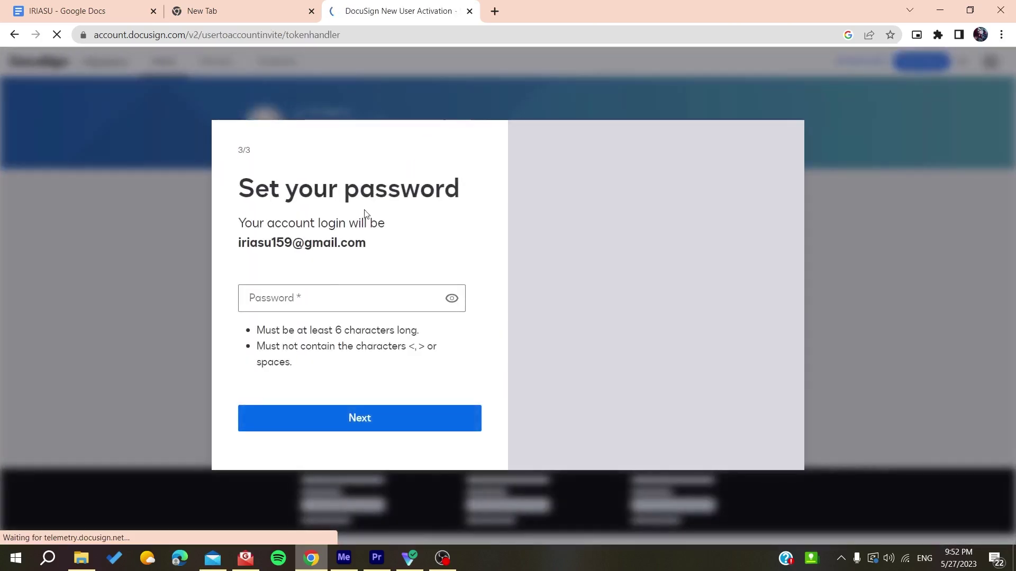
# - Enter and submit a new account password, declining Chrome's offer to save it
pyautogui.click(314, 292)
pyautogui.write('•••')
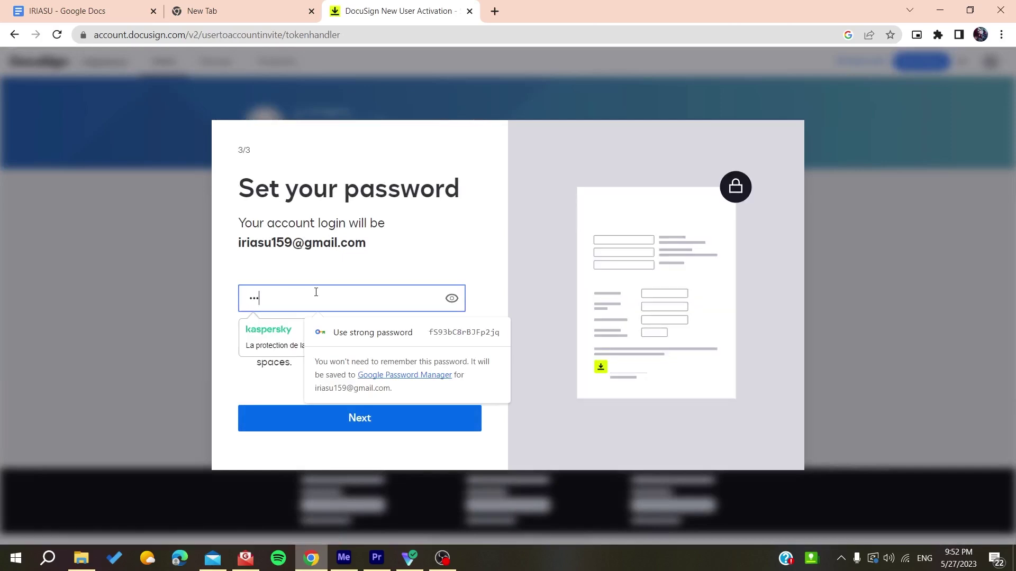
pyautogui.write('••••••')
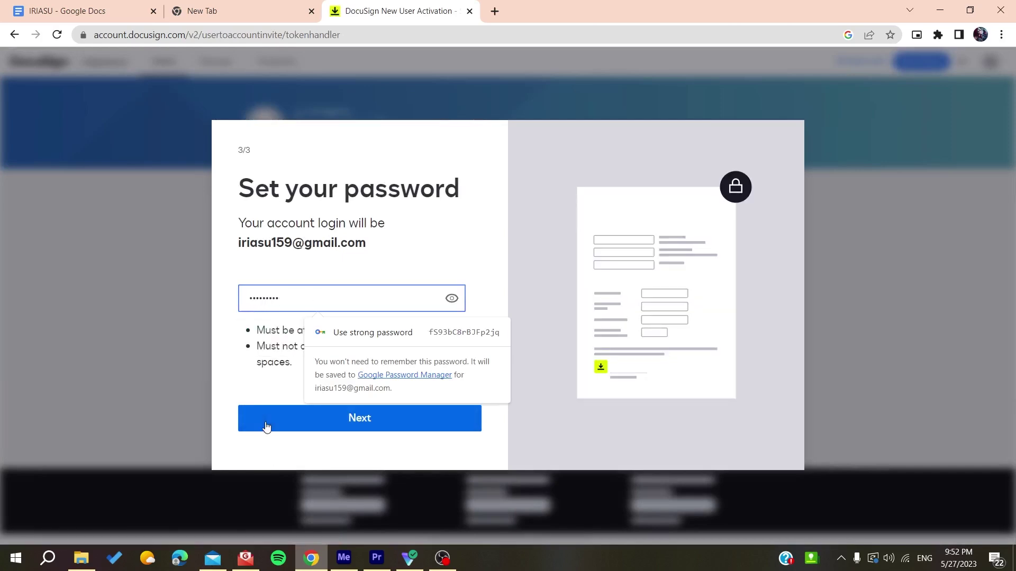
pyautogui.click(266, 426)
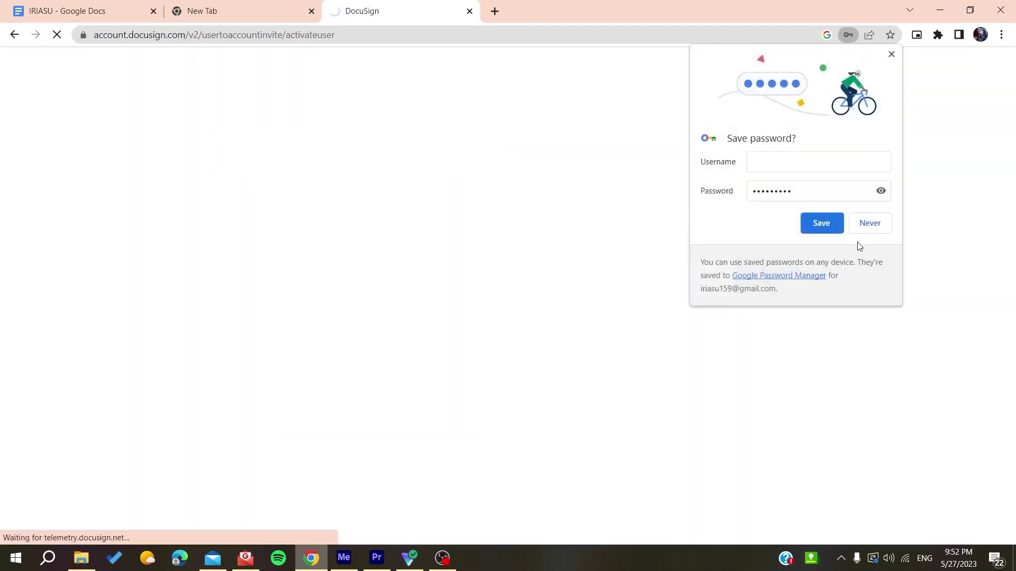
pyautogui.click(861, 228)
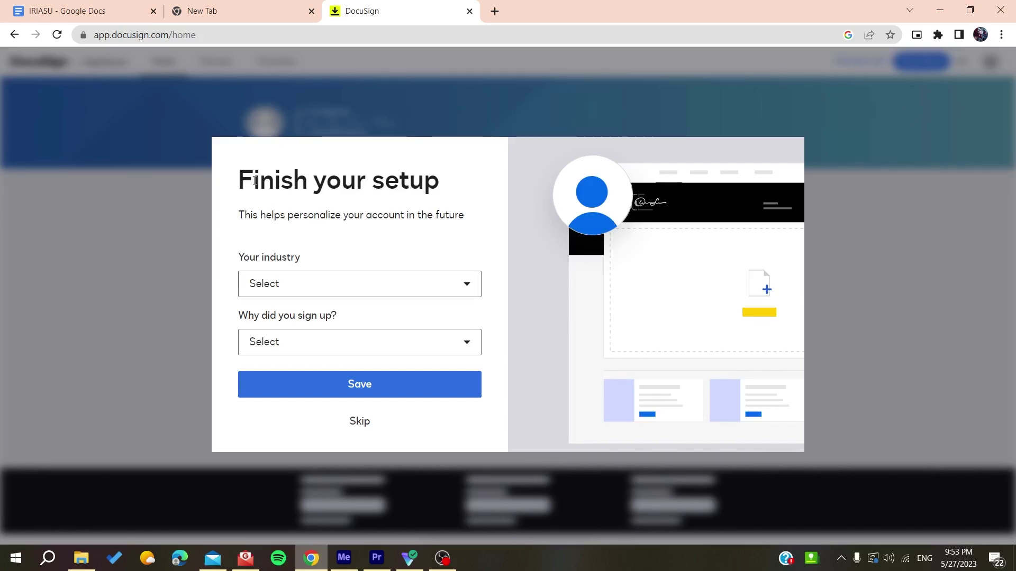
# - Skip the Finish your setup questions and the All done welcome dialog
pyautogui.moveTo(239, 180); pyautogui.dragTo(474, 193)
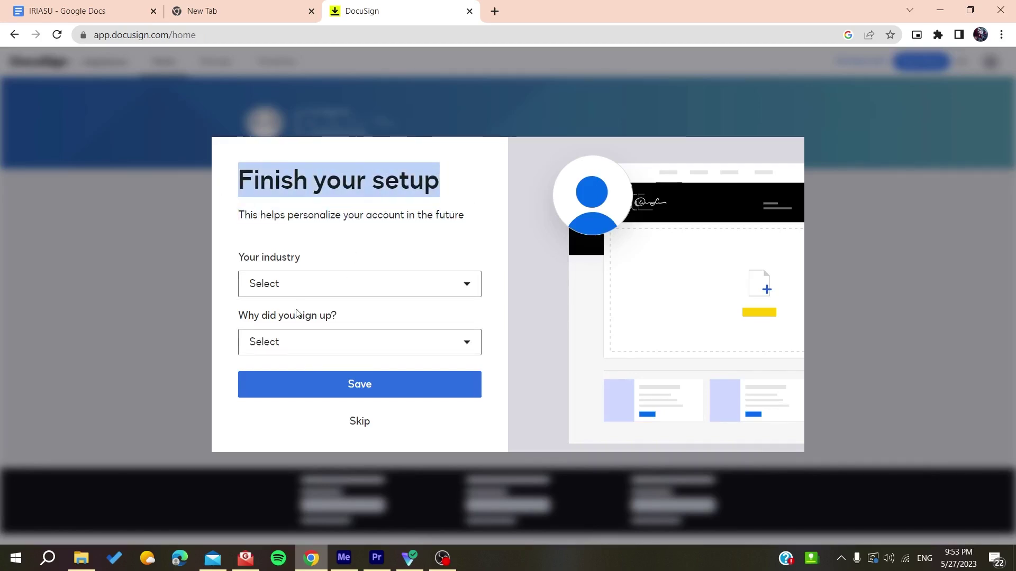
pyautogui.click(359, 432)
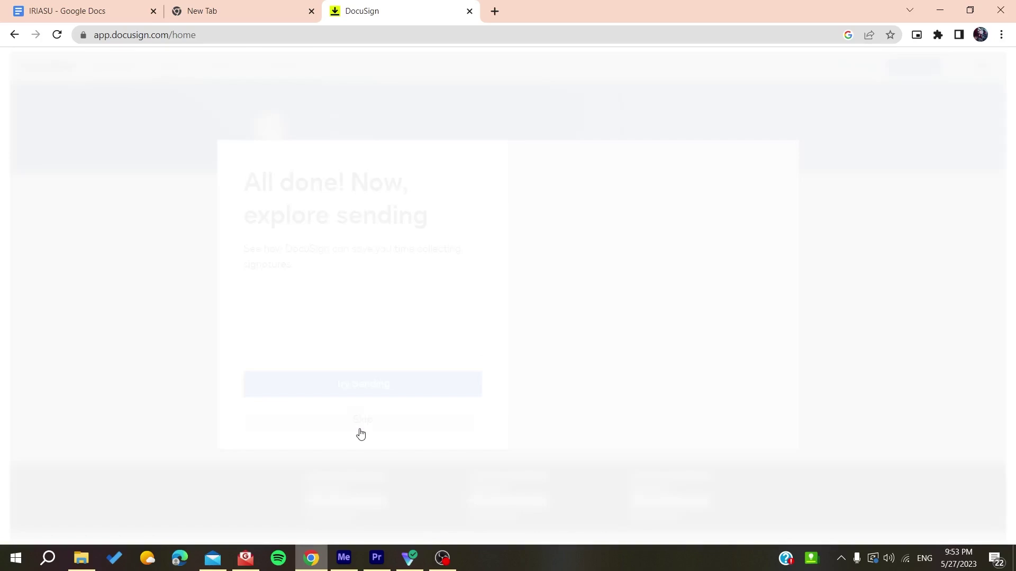
pyautogui.click(357, 421)
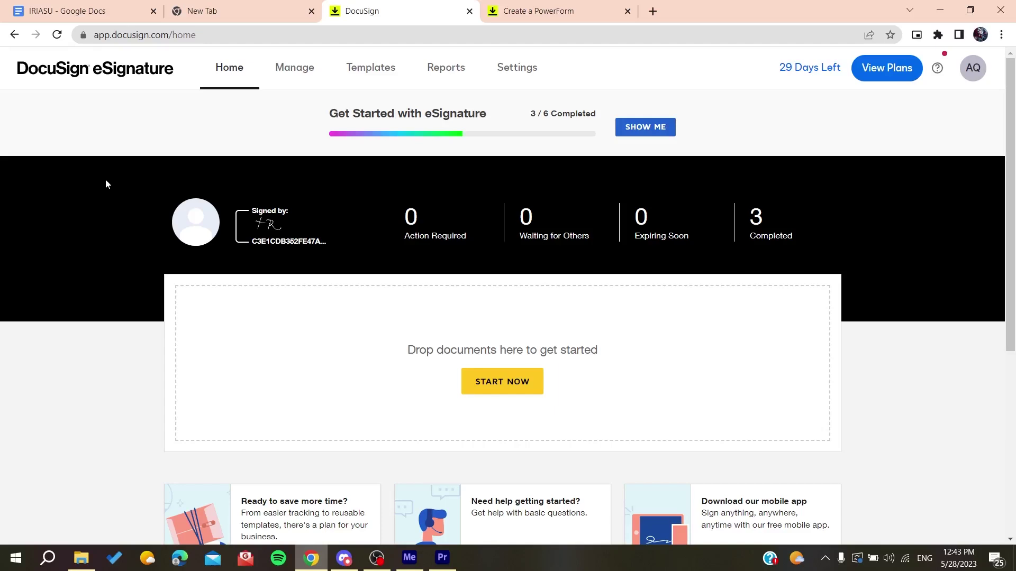
# - Read step 1 of the Create a PowerForm article, then bring up the DocuSign Templates list
pyautogui.click(539, 9)
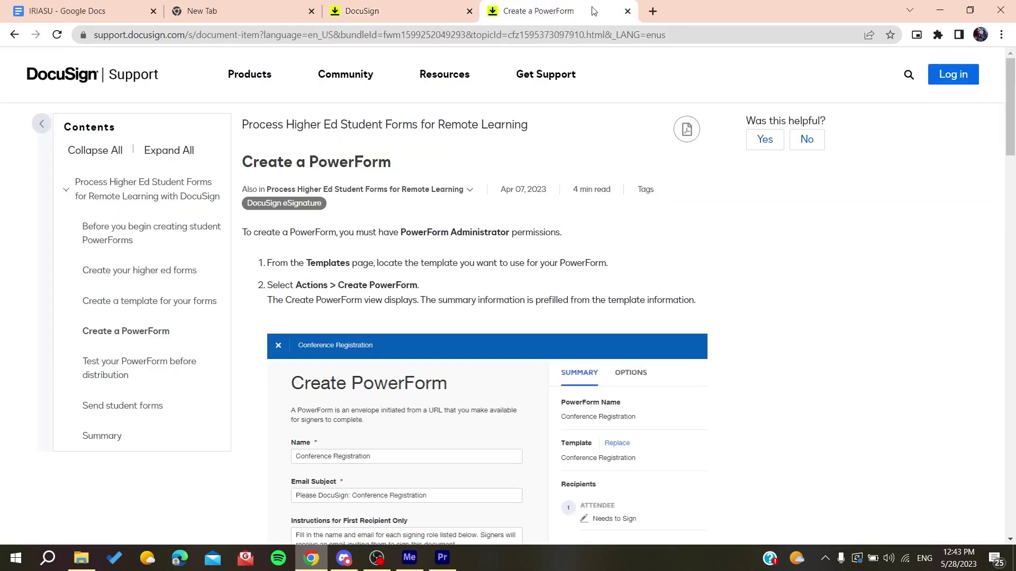
pyautogui.moveTo(242, 162); pyautogui.dragTo(401, 149)
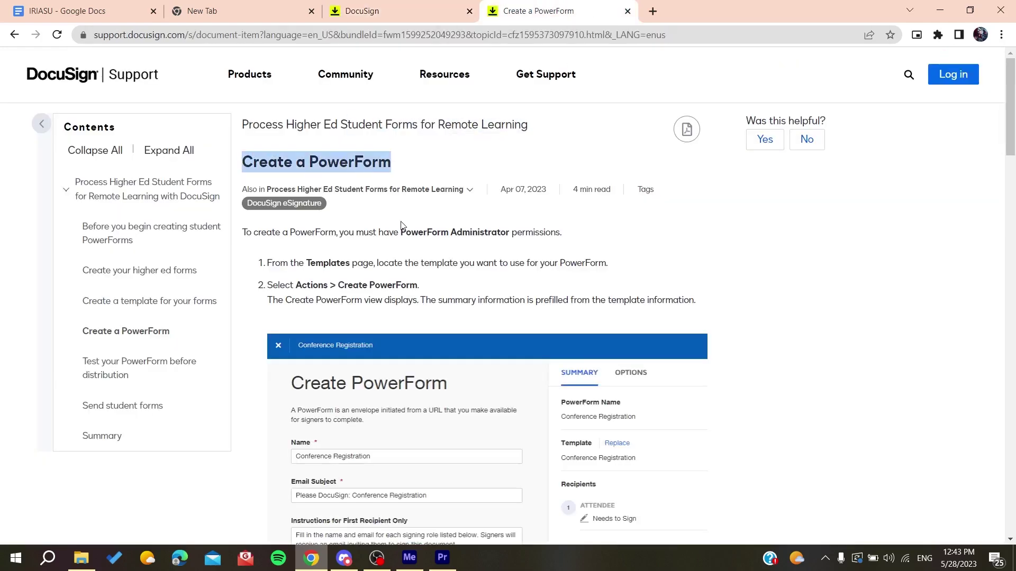
pyautogui.scroll(-2, 404, 226)
pyautogui.scroll(2, 401, 222)
pyautogui.moveTo(265, 182); pyautogui.dragTo(674, 177)
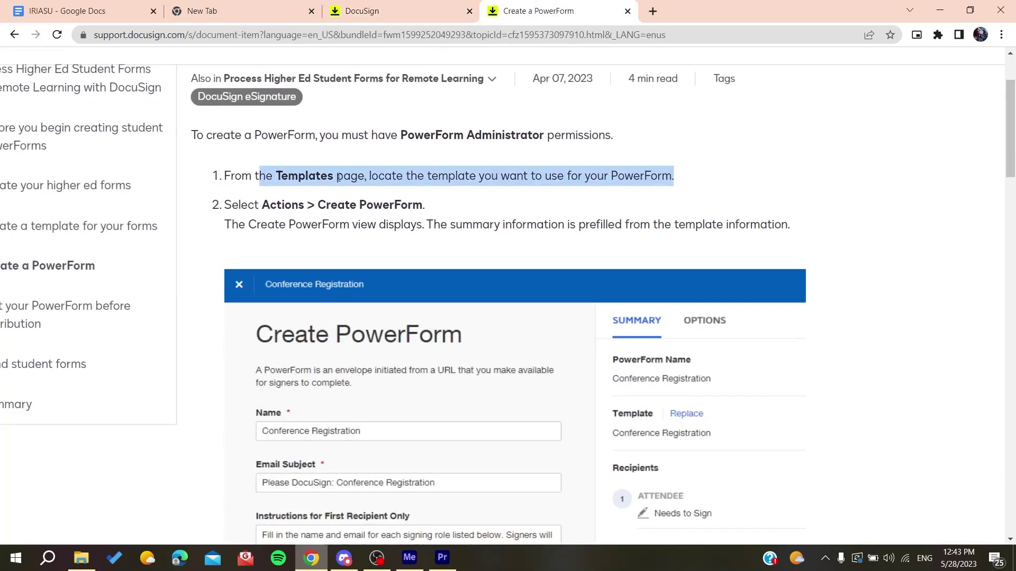
pyautogui.click(365, 10)
pyautogui.click(369, 76)
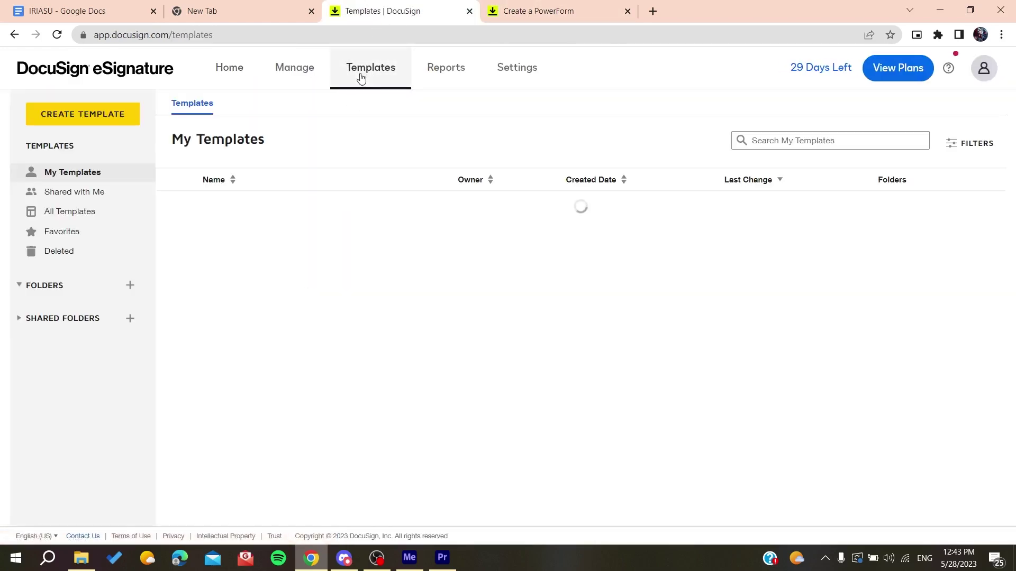
# - Check step 2 of the guide and view the first template's USE actions menu
pyautogui.click(511, 9)
pyautogui.scroll(-1, 483, 194)
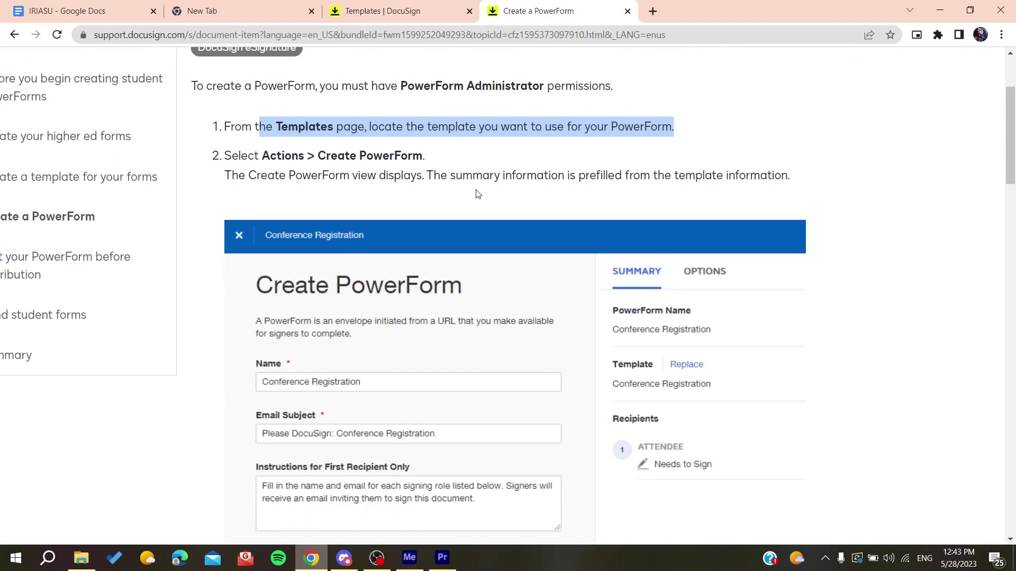
pyautogui.moveTo(263, 159); pyautogui.dragTo(225, 157)
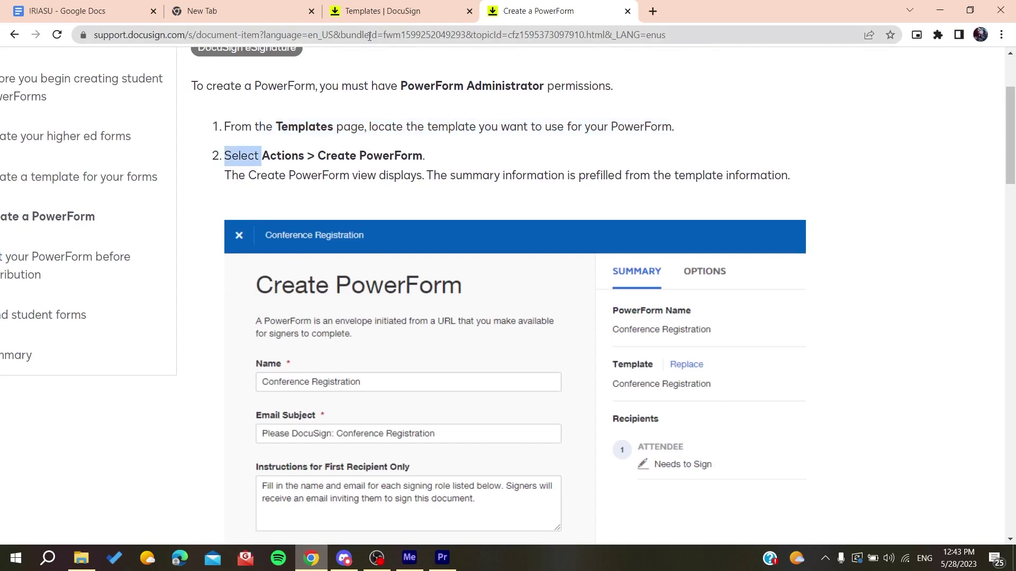
pyautogui.click(380, 12)
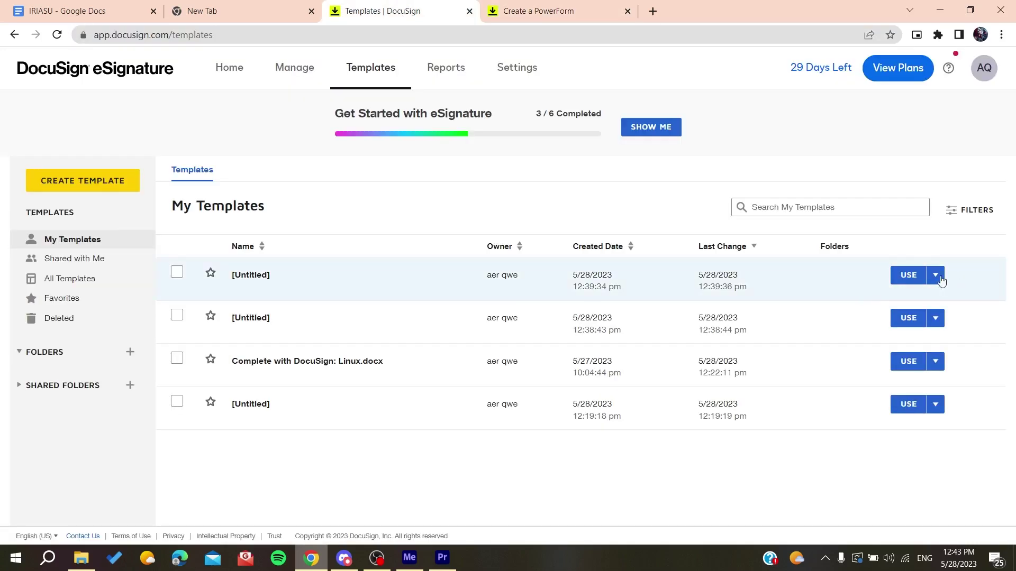
pyautogui.click(935, 275)
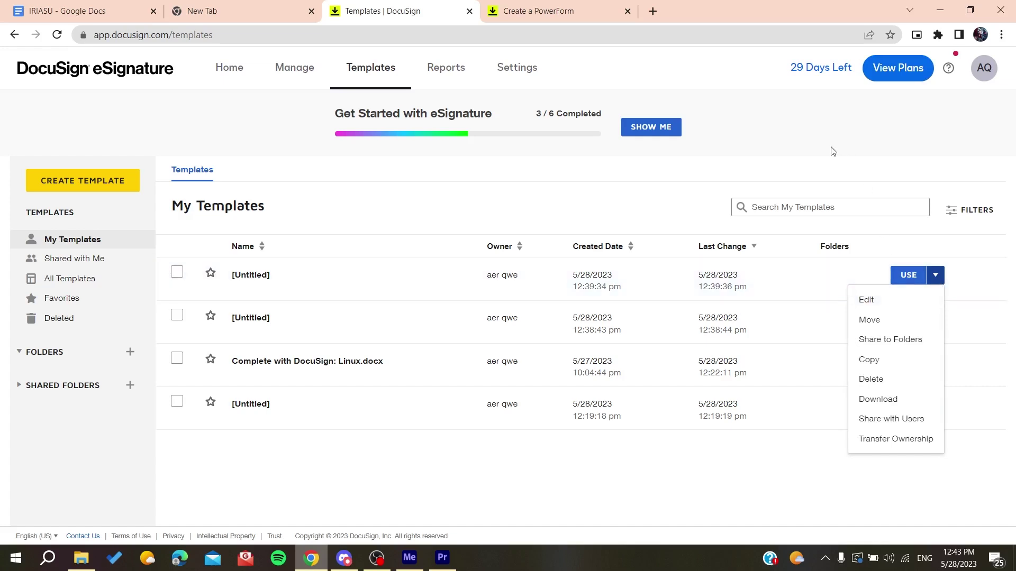
pyautogui.click(529, 11)
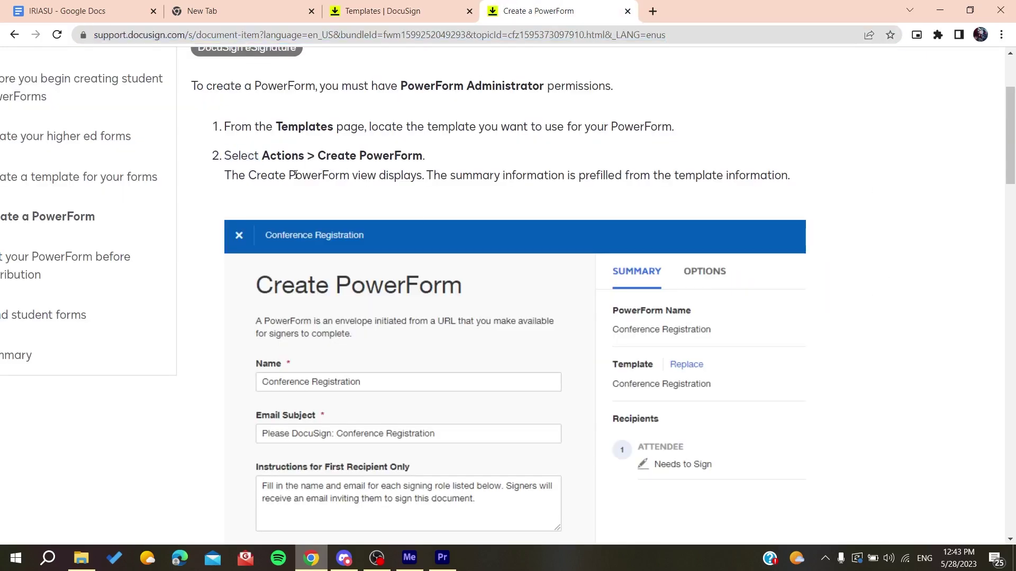
# - Scroll through the guide's summary and options steps, highlighting key passages
pyautogui.scroll(-2, 296, 175)
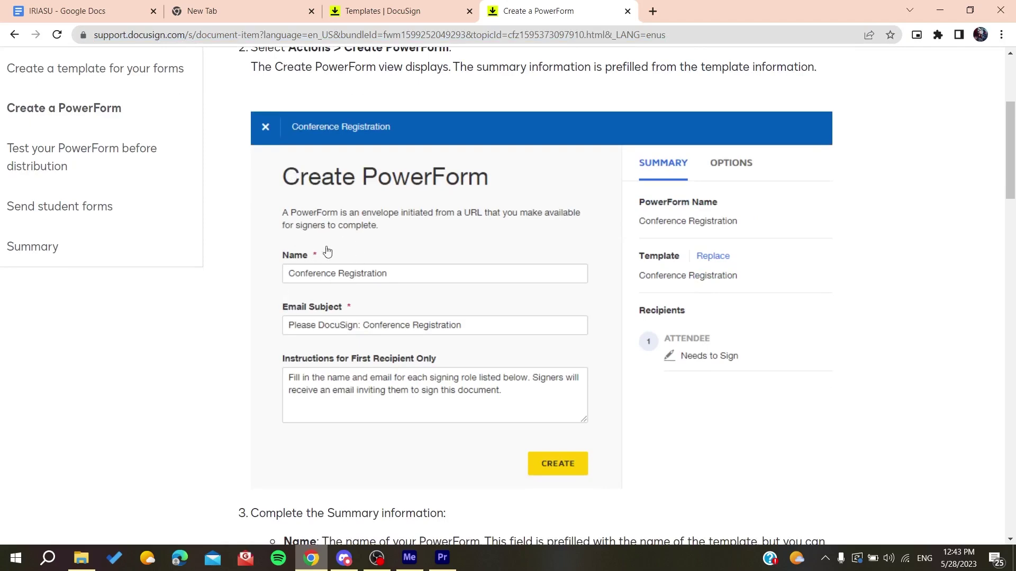
pyautogui.scroll(-1, 355, 341)
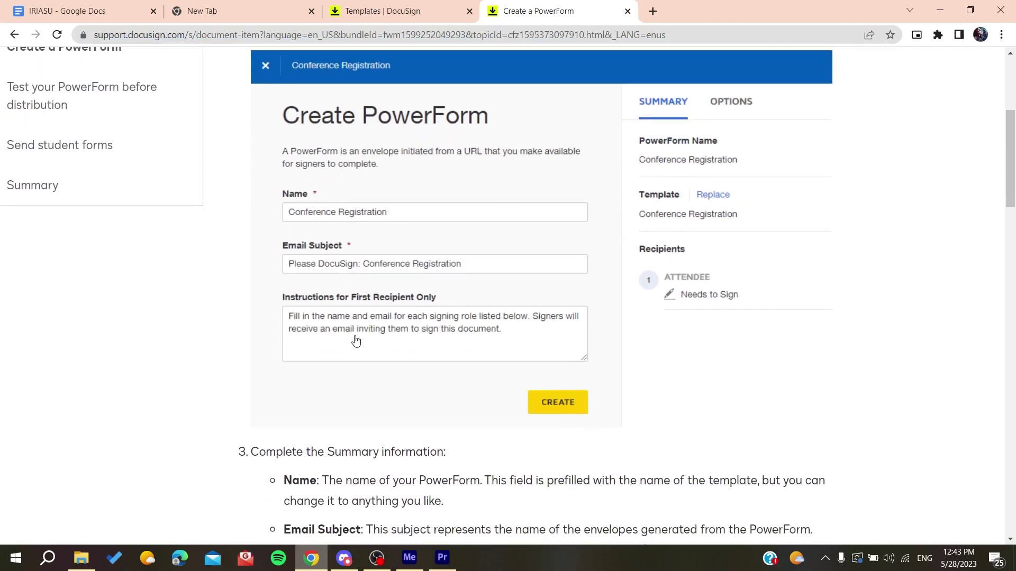
pyautogui.scroll(-1, 380, 341)
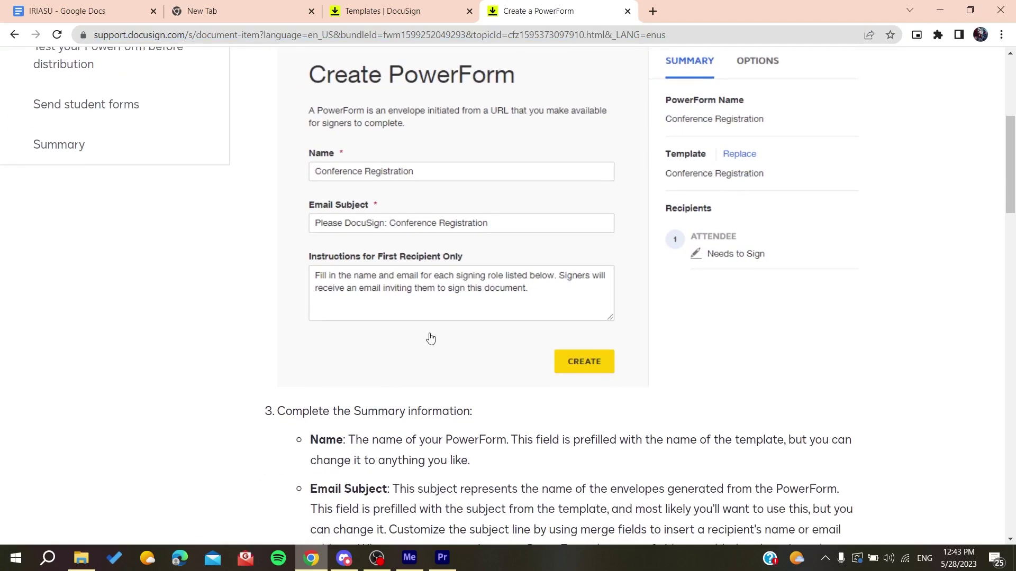
pyautogui.scroll(-3, 430, 338)
pyautogui.moveTo(279, 246); pyautogui.dragTo(463, 409)
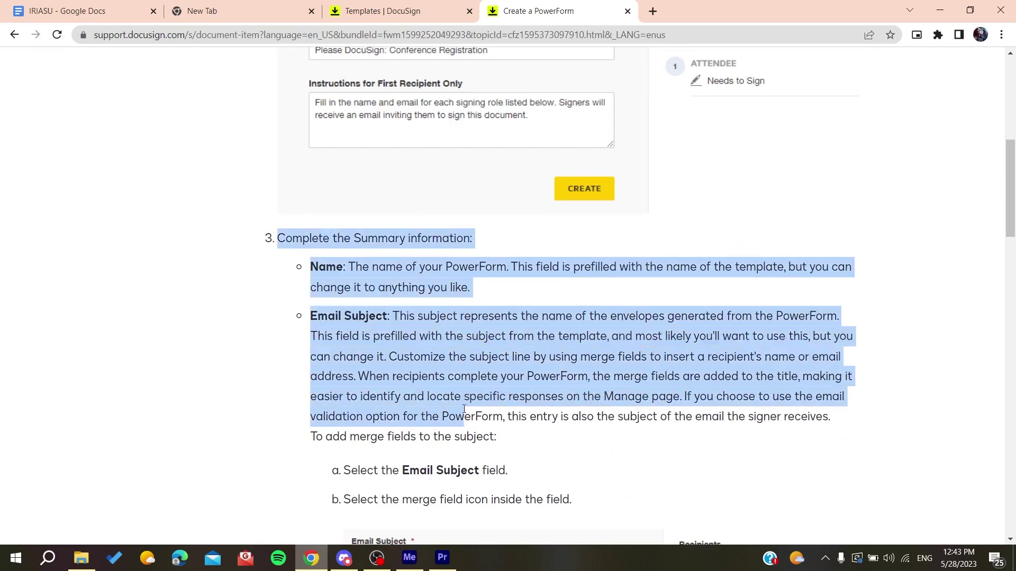
pyautogui.scroll(-3, 463, 409)
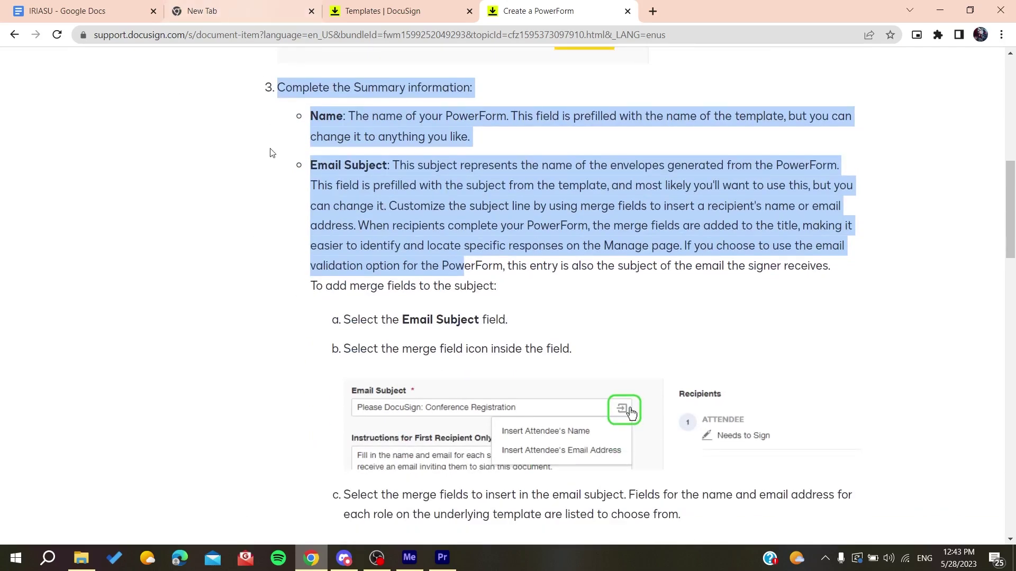
pyautogui.scroll(-6, 268, 155)
pyautogui.scroll(-3, 175, 333)
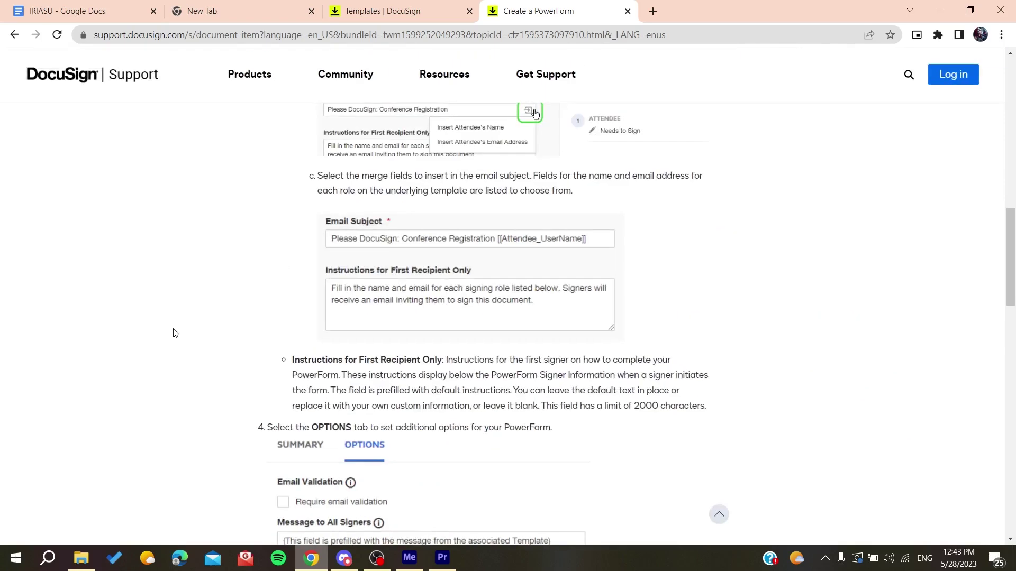
pyautogui.moveTo(257, 432); pyautogui.dragTo(400, 429)
pyautogui.scroll(-3, 399, 431)
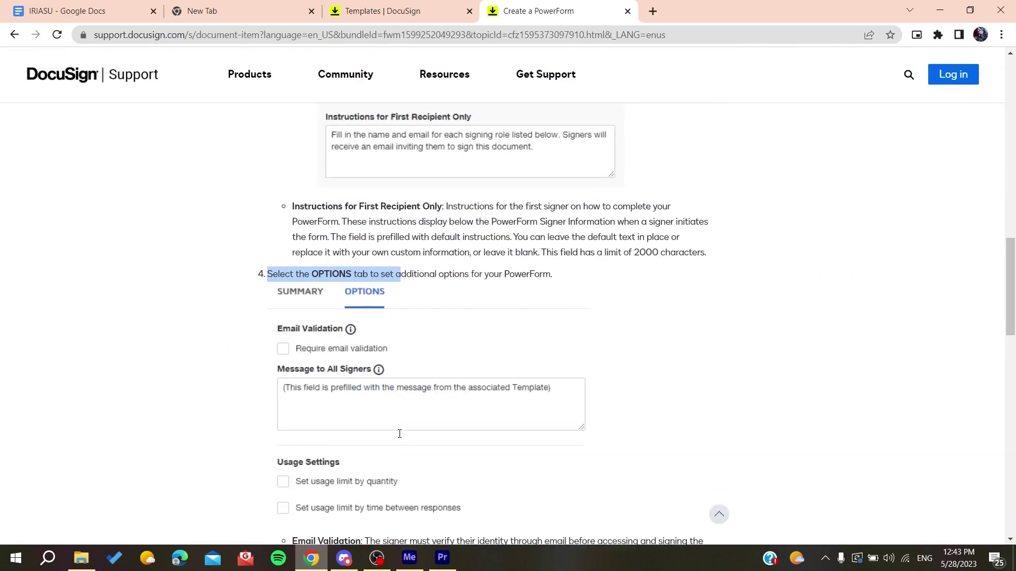
# - Read the final step 5 about CREATE, then zoom the page out
pyautogui.click(205, 375)
pyautogui.scroll(-4, 206, 375)
pyautogui.scroll(-10, 205, 374)
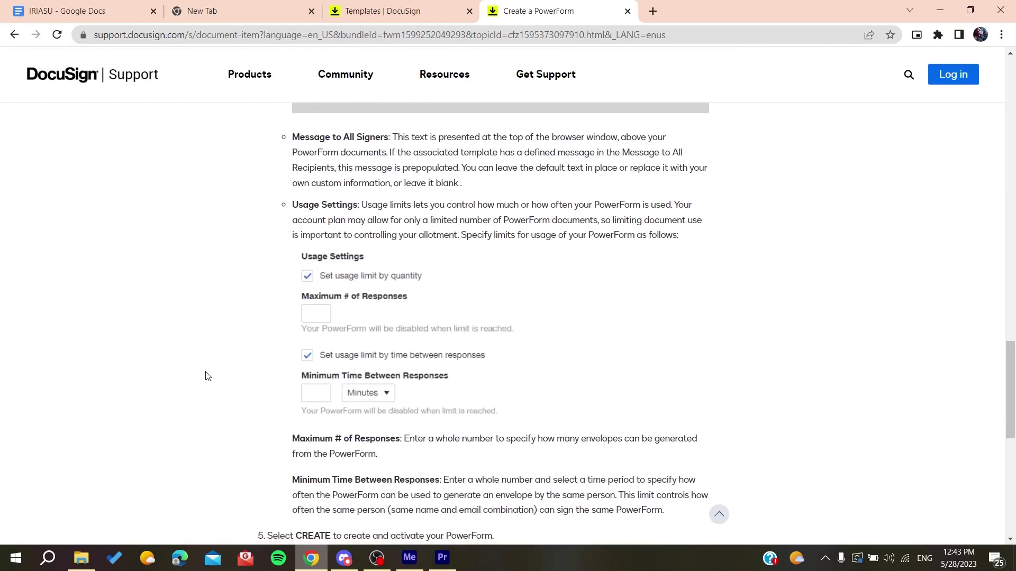
pyautogui.scroll(1, 231, 310)
pyautogui.moveTo(284, 277); pyautogui.dragTo(331, 280)
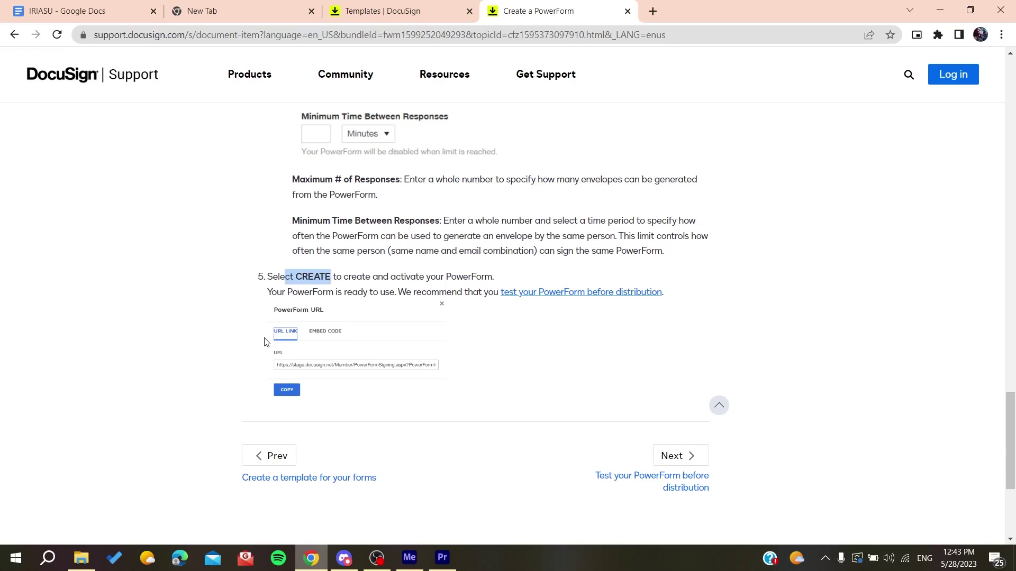
pyautogui.scroll(5, 267, 338)
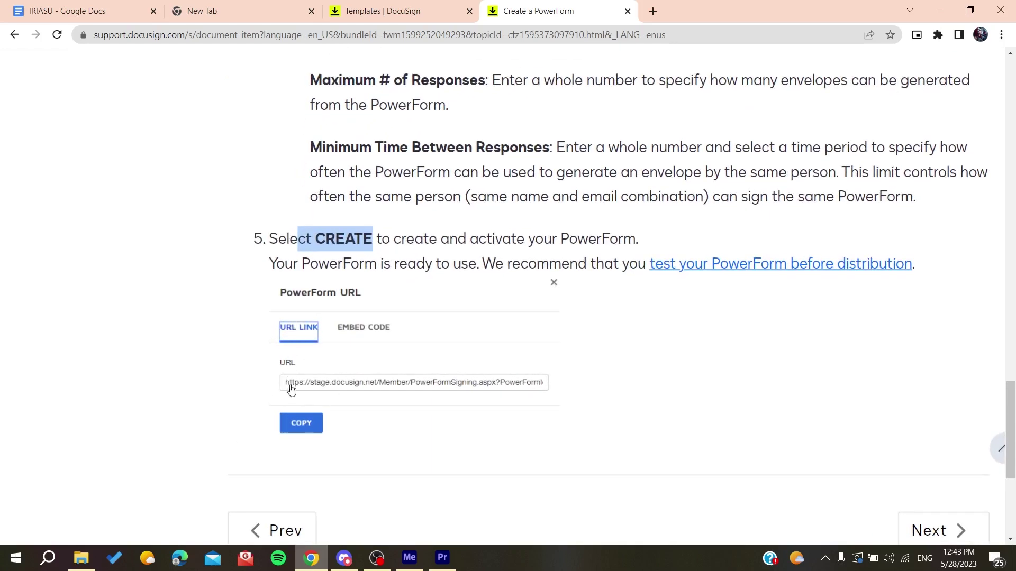
pyautogui.click(191, 359)
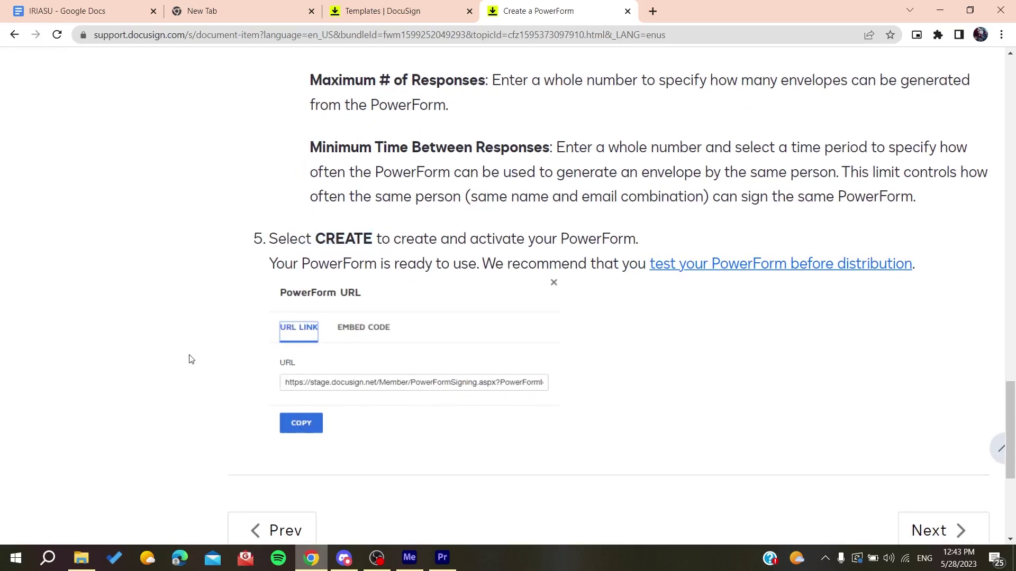
pyautogui.hotkey('ctrl', '-')
pyautogui.hotkey('ctrl', '-')
pyautogui.hotkey('ctrl', '-')
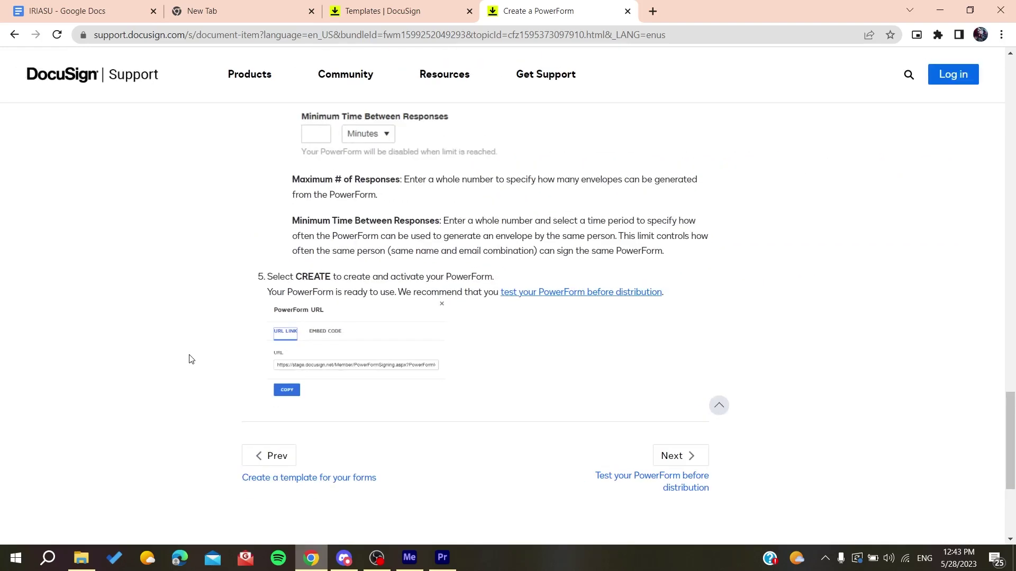